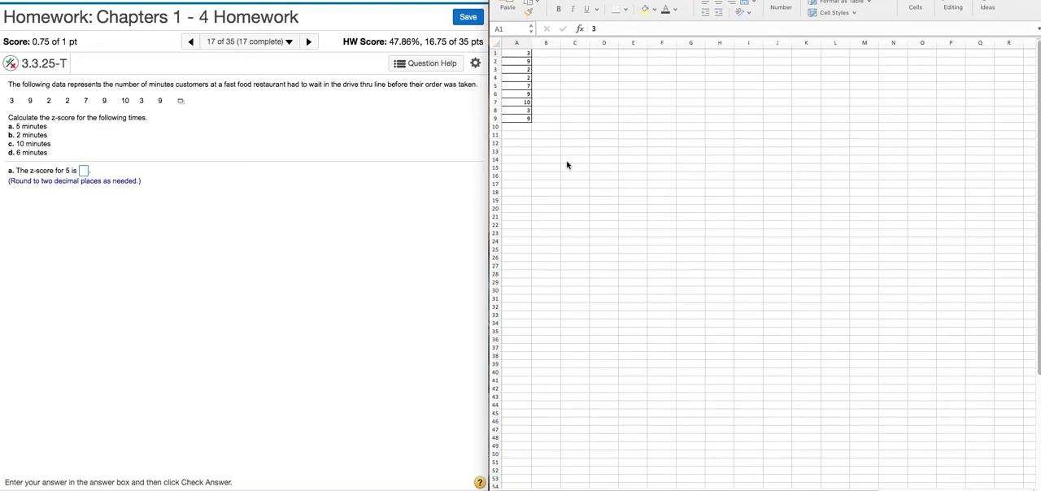
- Select cell A12 below the data and open the function builder to start a formula there
click(181, 102)
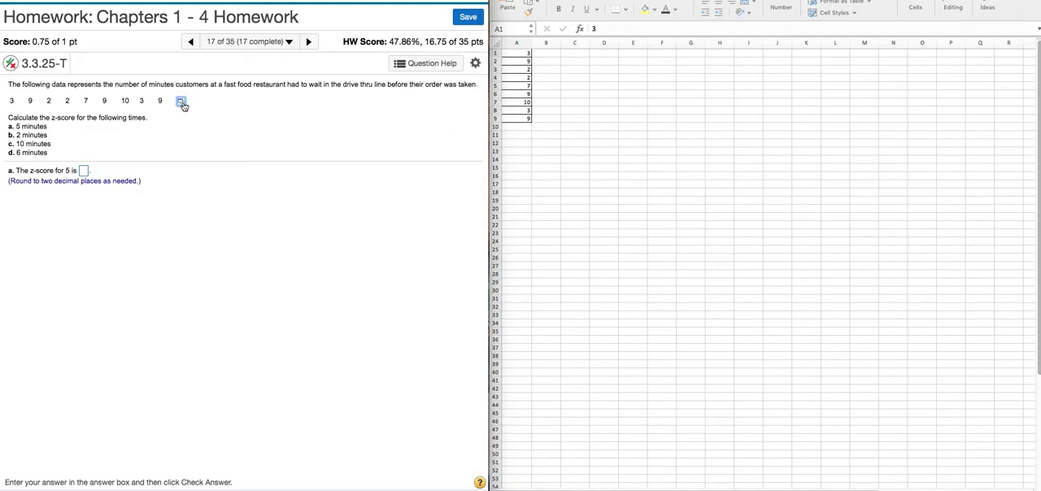
click(181, 104)
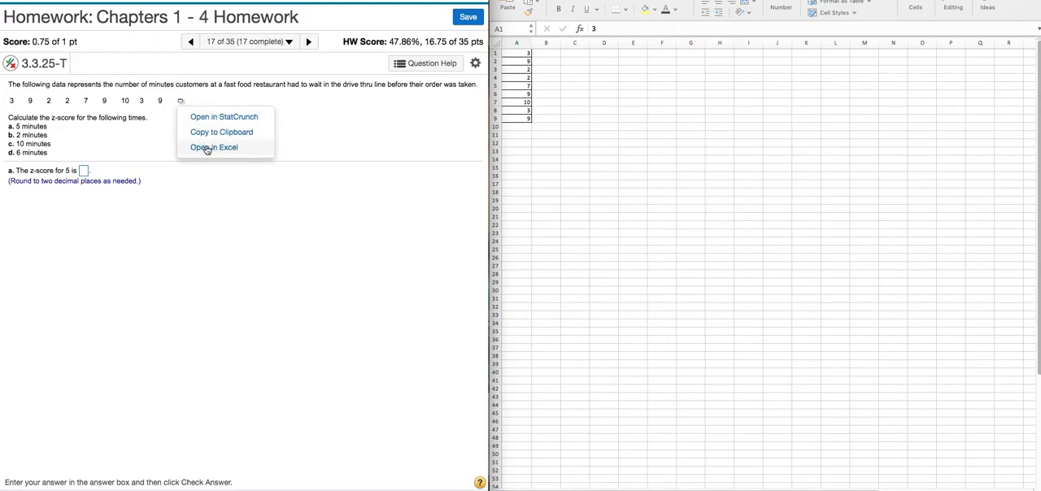
click(550, 168)
click(524, 145)
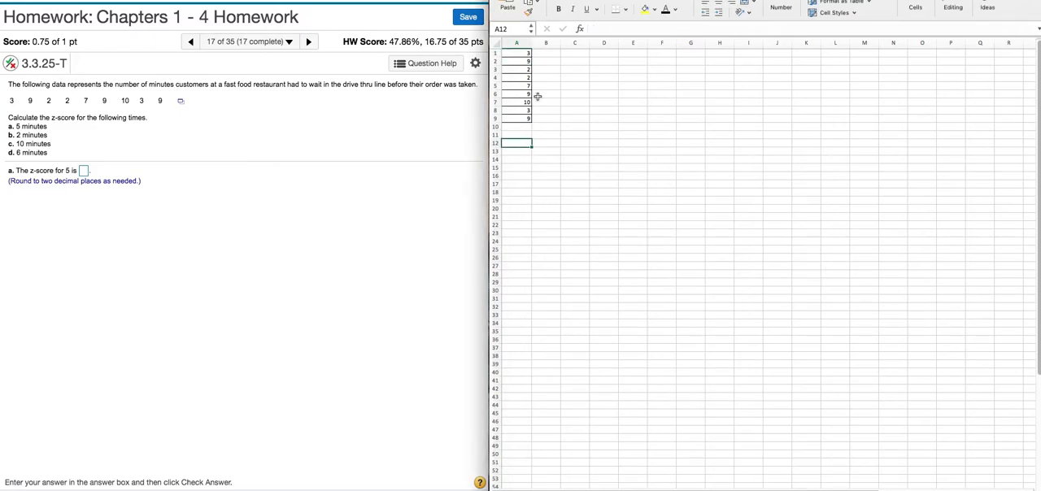
click(580, 30)
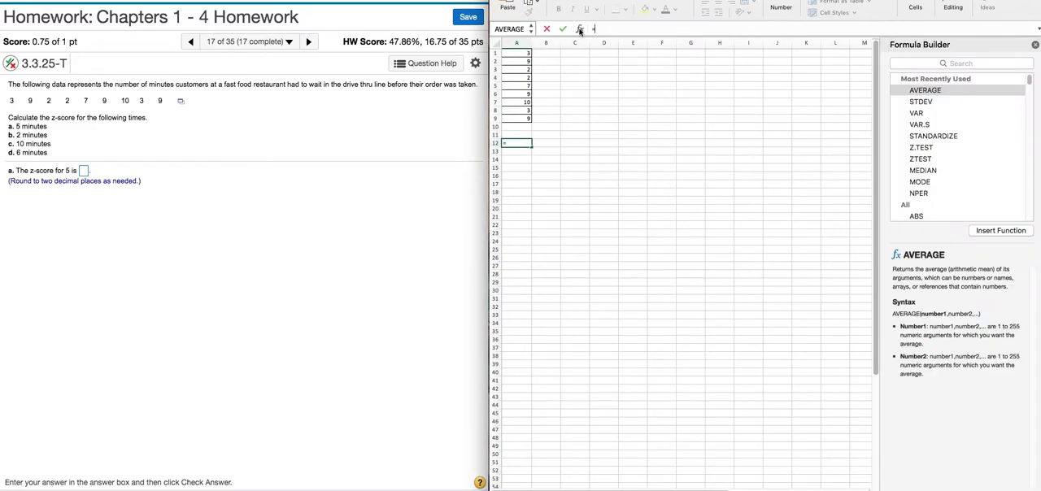
- Search the function list for zscore and ztest
click(919, 64)
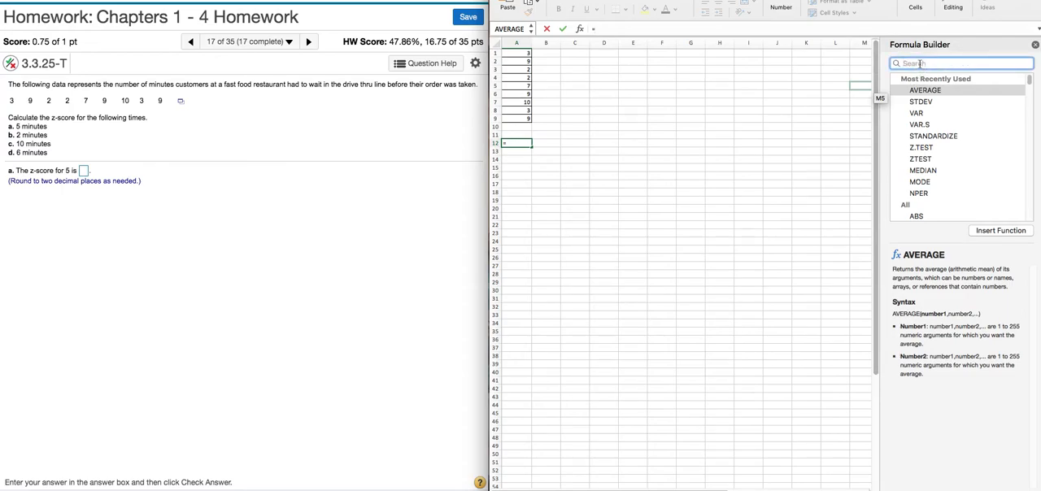
text(s)
key(BackSpace)
text(zs)
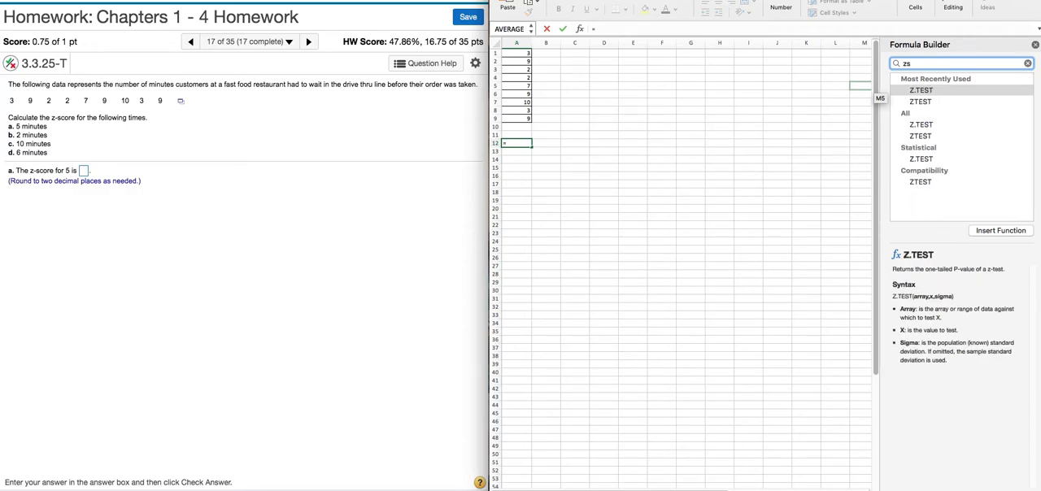
text(core)
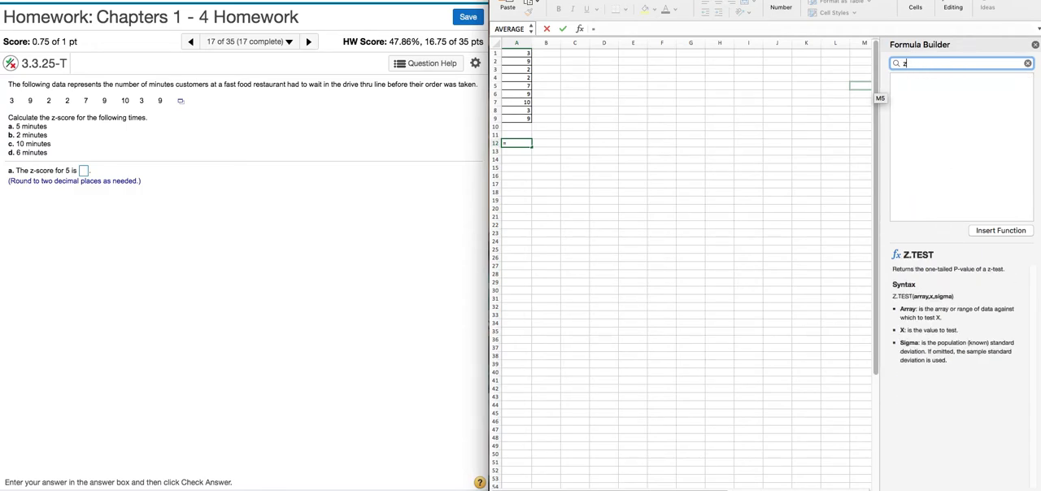
text(test)
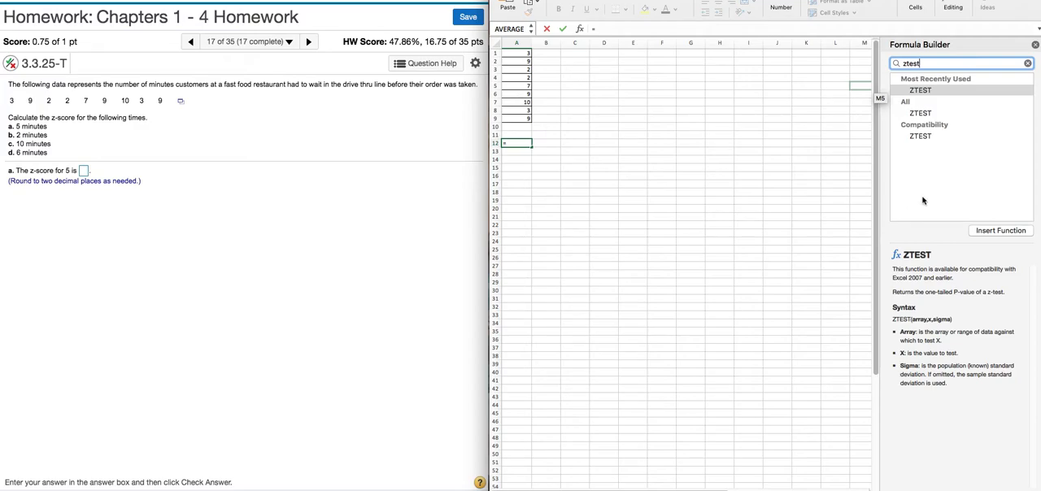
- Search the function list for standardize and insert the STANDARDIZE function into cell A12
click(962, 64)
key(BackSpace)
key(BackSpace)
key(BackSpace)
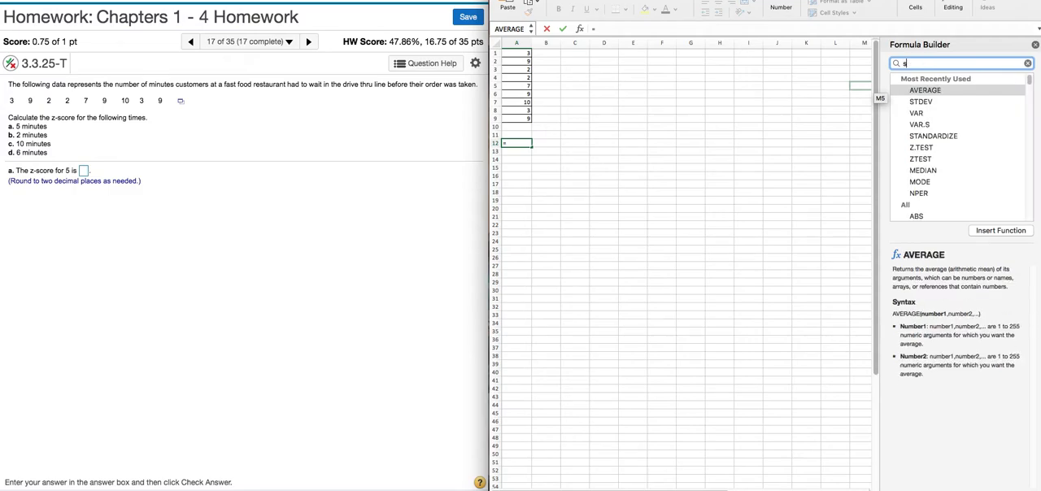
text(standariz)
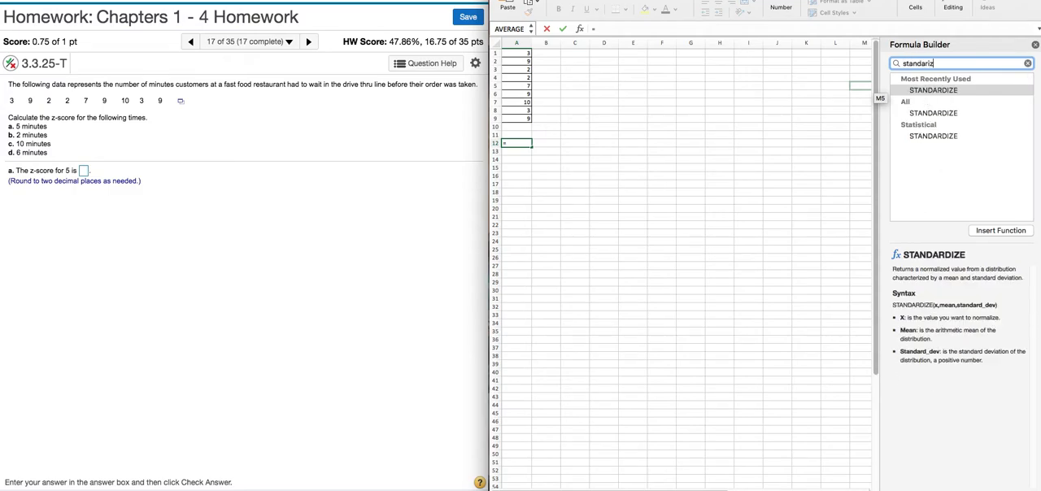
key(BackSpace)
key(BackSpace)
key(BackSpace)
key(BackSpace)
text(dize)
click(937, 137)
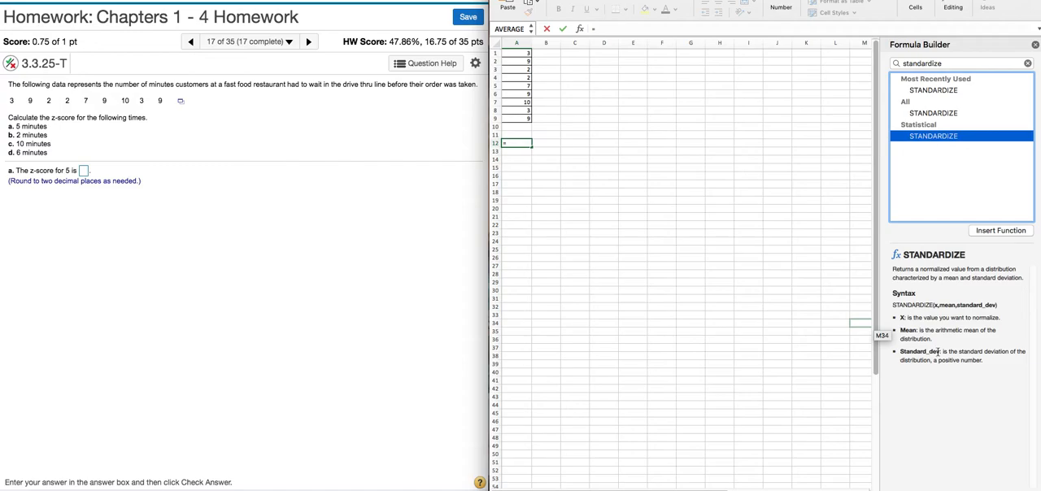
double_click(933, 136)
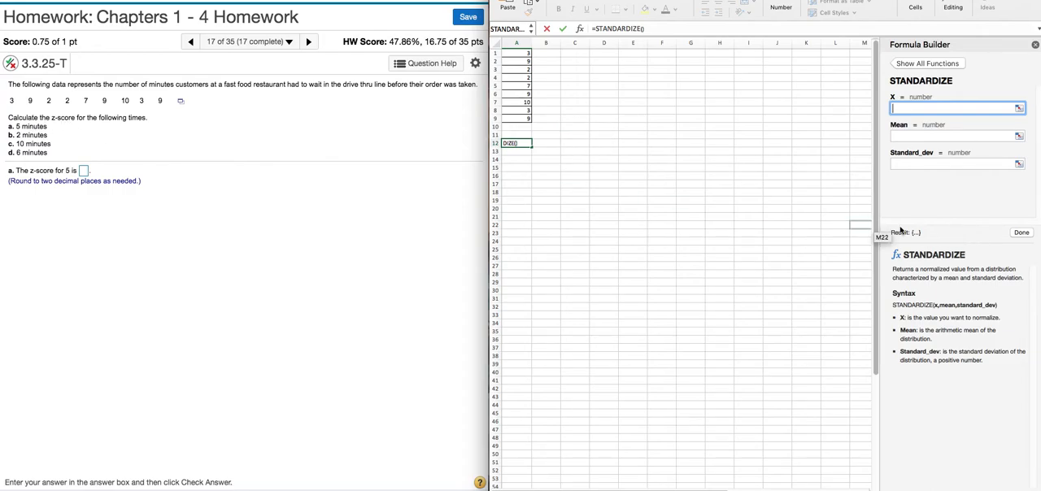
- Set the STANDARDIZE function's X to 5 and its Mean to average(A1:A9)
text(5)
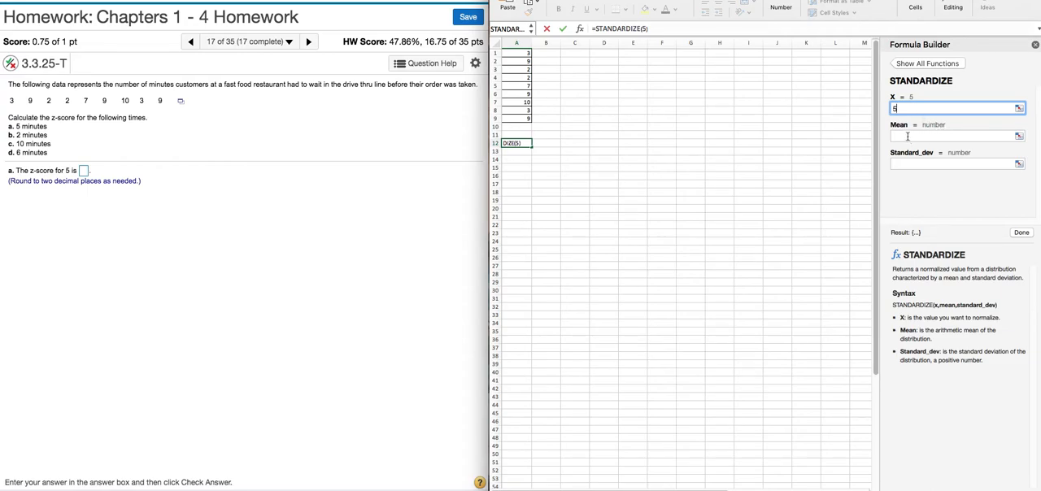
click(908, 136)
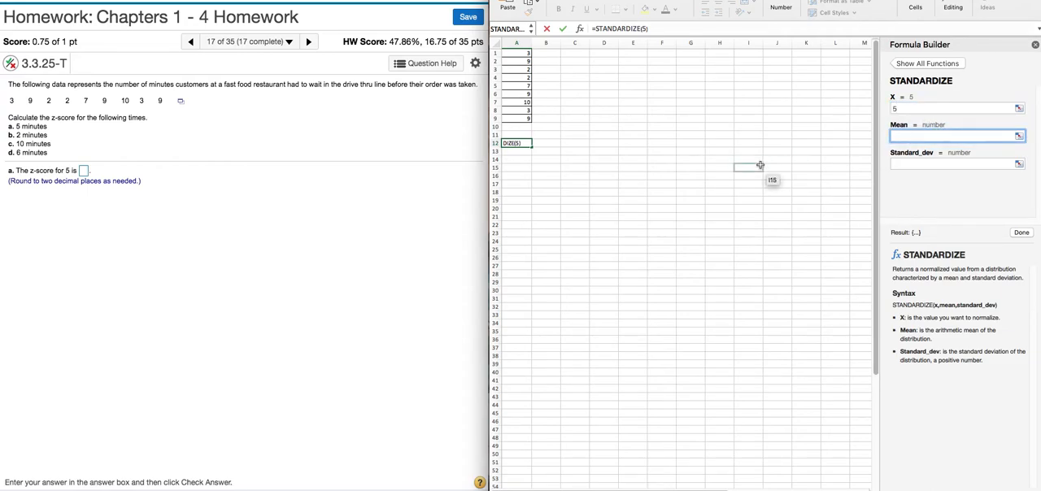
text(average()
drag(521, 53, 519, 116)
text())
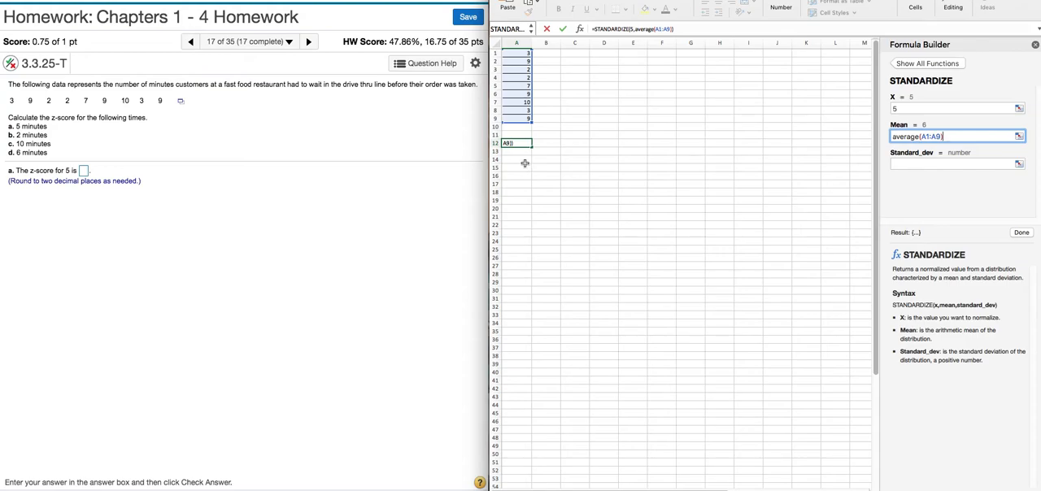
- Set the STANDARDIZE function's Standard_dev to stdev(A1:A9)
click(909, 163)
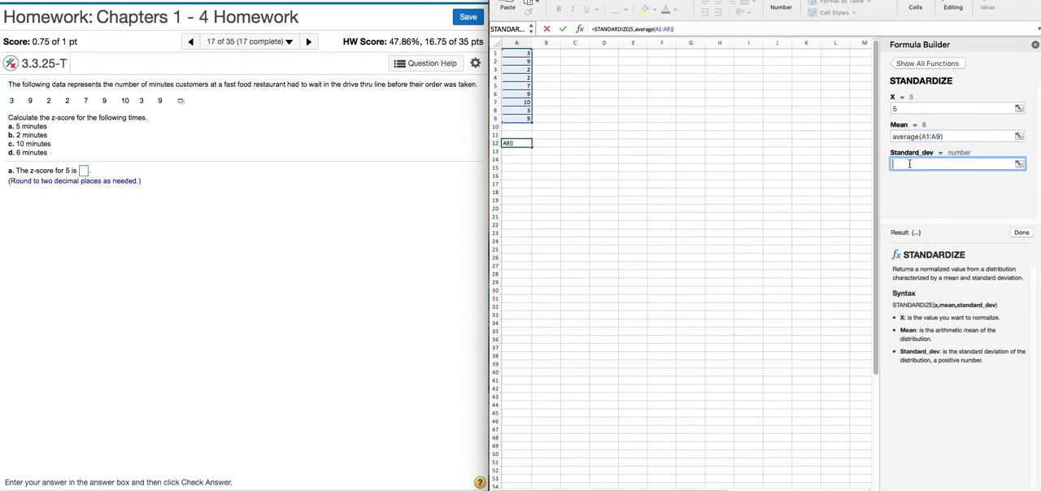
text(stdev)
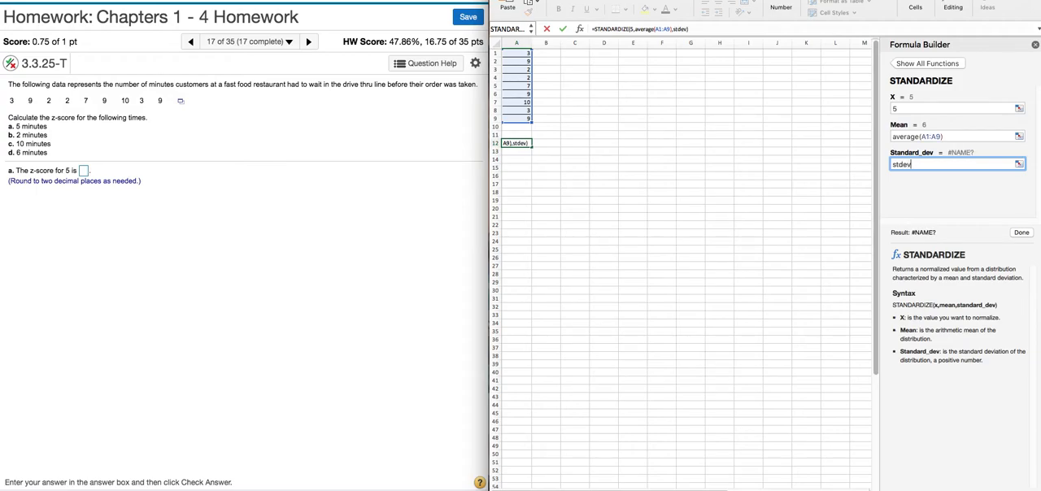
text(()
drag(522, 52, 517, 118)
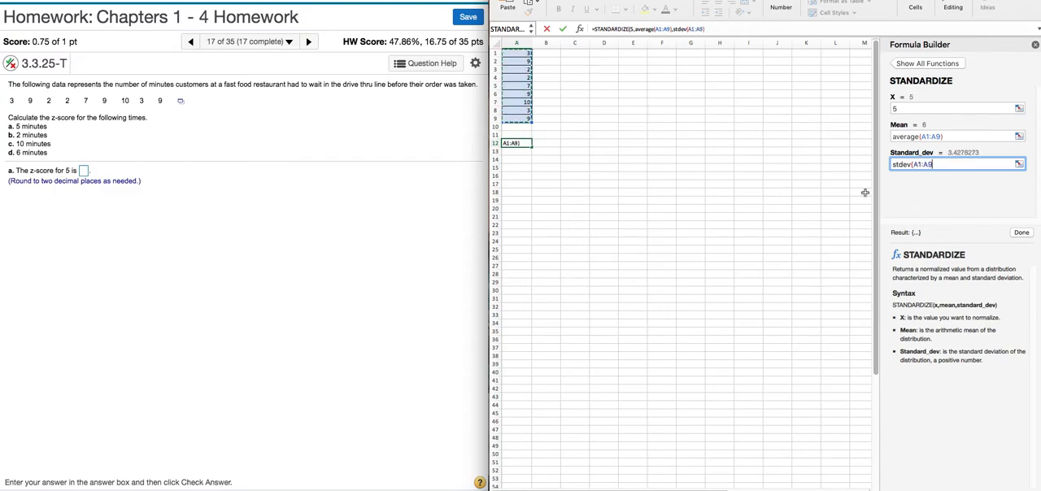
text())
- On the homework page, submit -.29 as the part a z-score and dismiss the feedback message
click(84, 170)
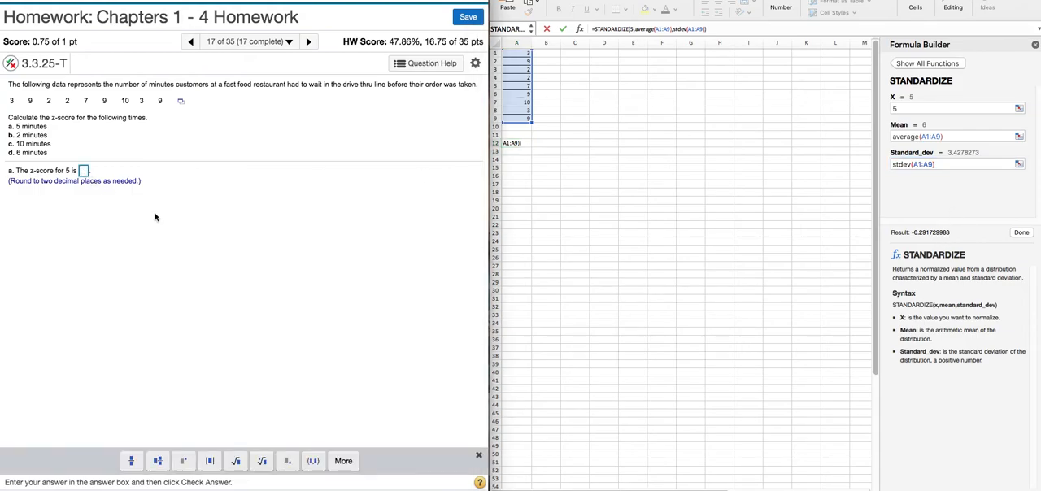
text(-)
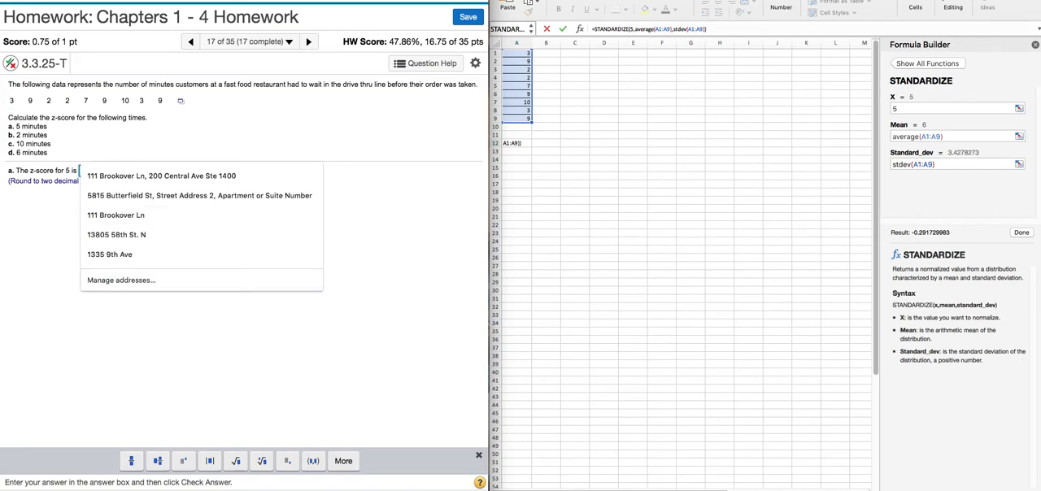
text(.29)
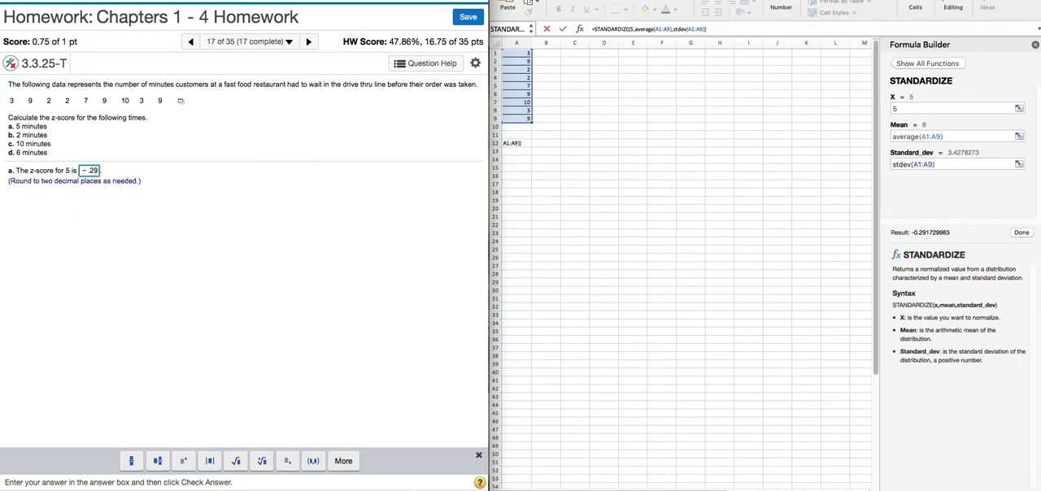
click(376, 490)
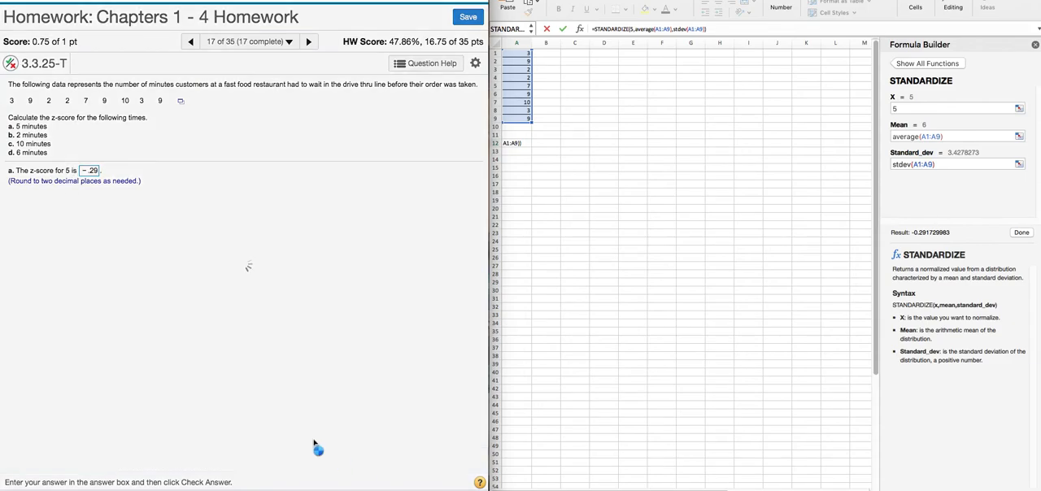
click(245, 307)
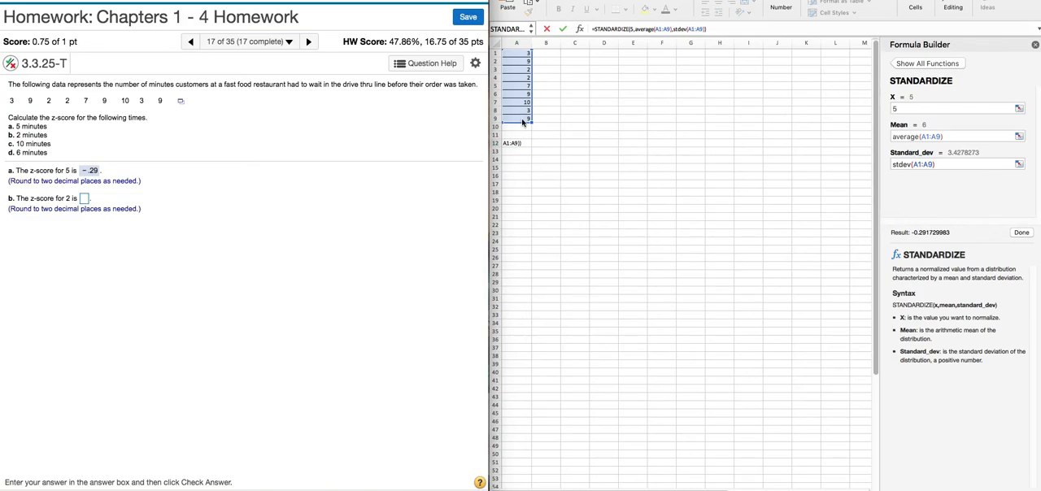
- Switch to the spreadsheet and change the STANDARDIZE function's X value to 2
click(903, 110)
key(BackSpace)
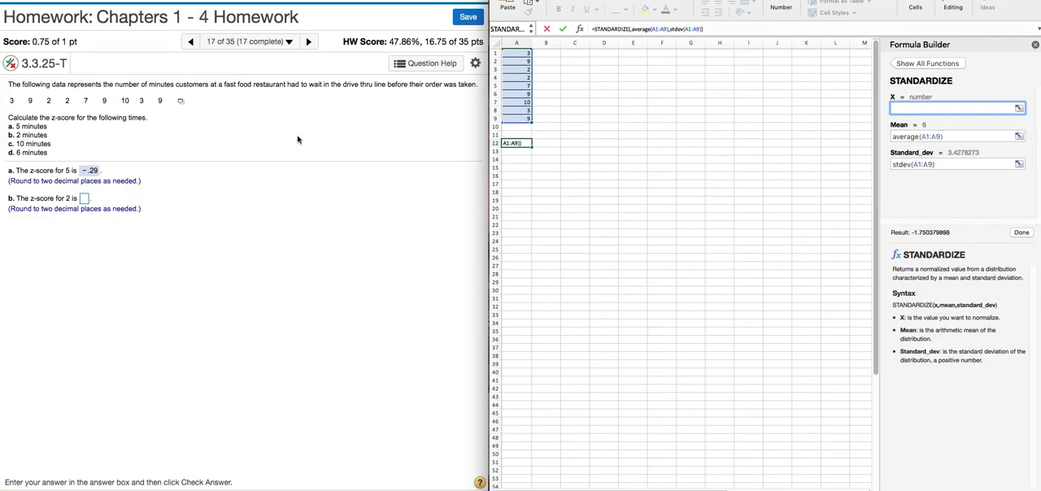
text(2)
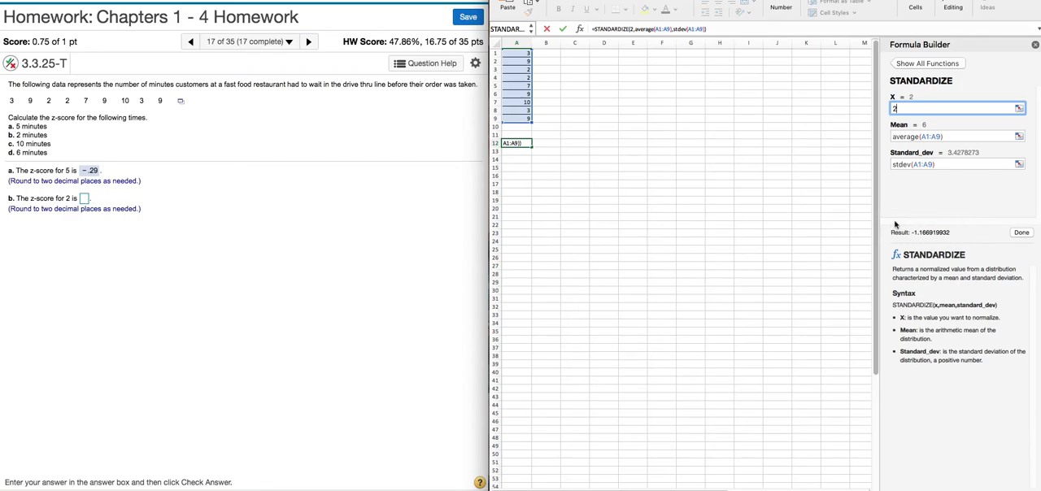
- On the homework page, submit -1.17 as the part b z-score and dismiss the feedback message
click(84, 198)
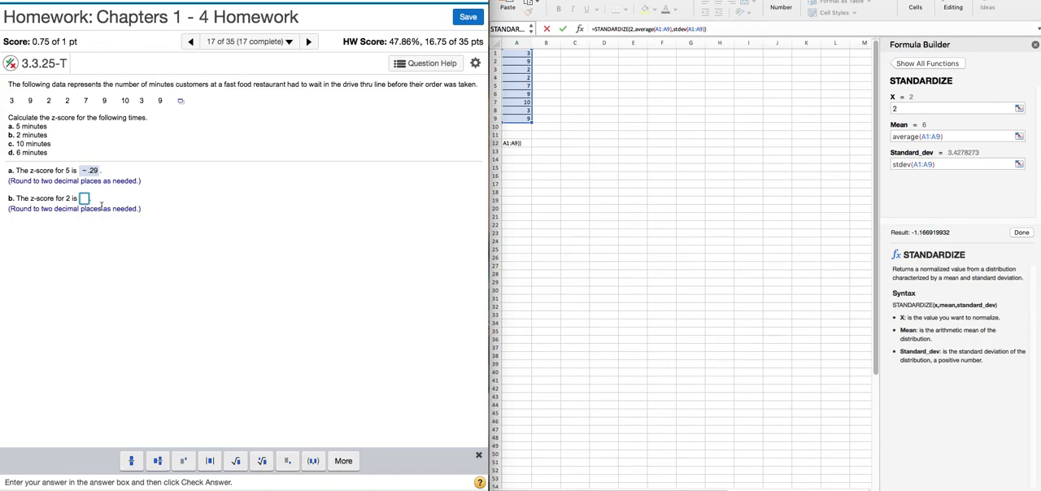
text(-1.17)
key(Return)
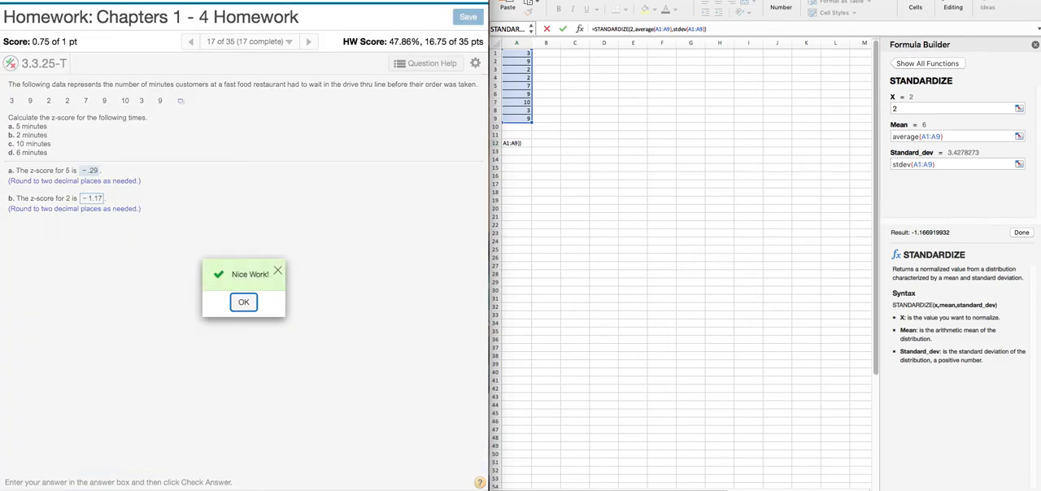
click(246, 301)
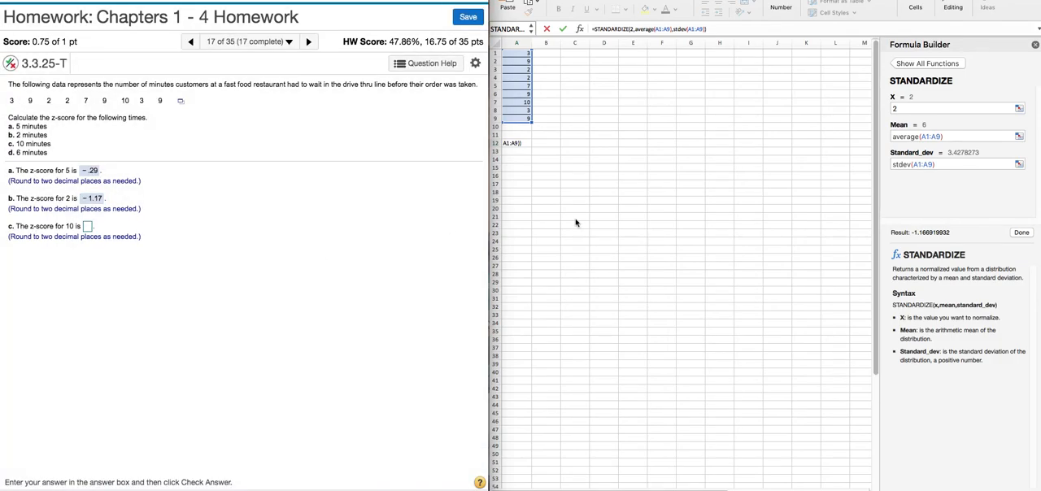
- Switch to the spreadsheet and change the STANDARDIZE function's X value to 10
click(904, 106)
key(BackSpace)
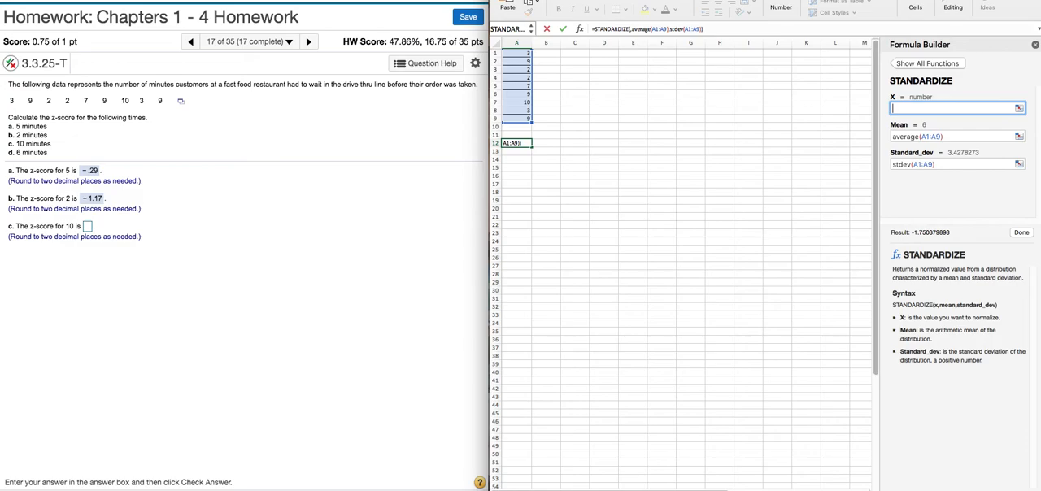
text(10)
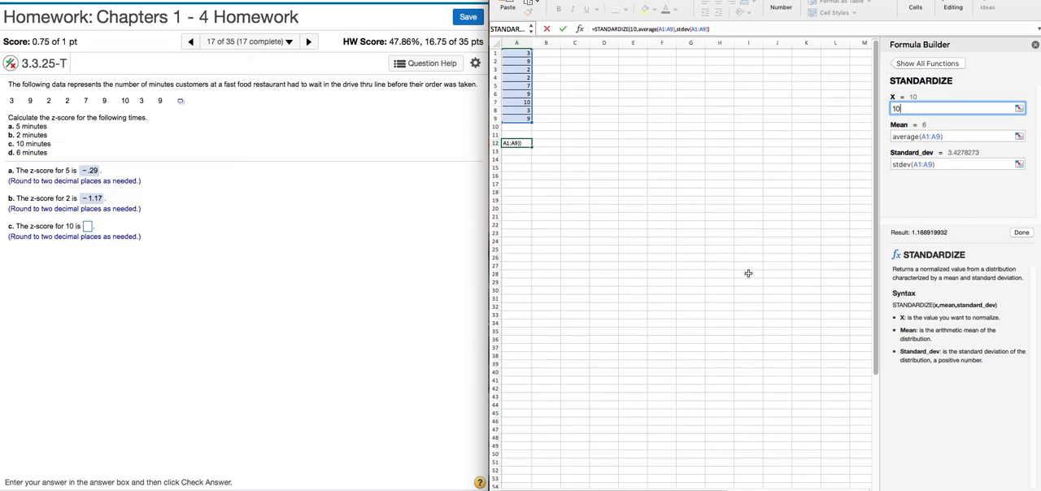
- On the homework page, submit 1.17 as the part c z-score and dismiss the feedback message
click(87, 227)
text(1.17)
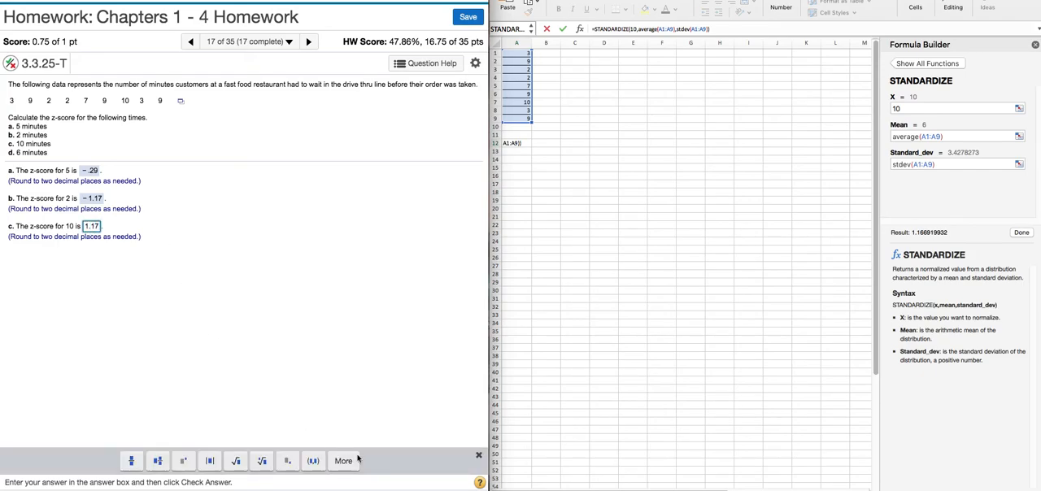
click(355, 461)
click(249, 302)
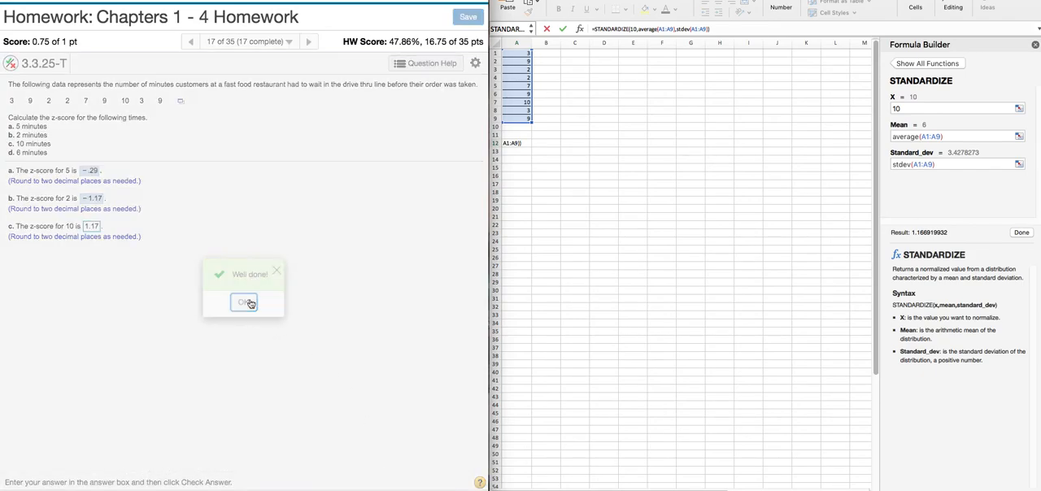
- Change the STANDARDIZE function's X value to 6 and activate the part d answer box on the homework page
click(912, 113)
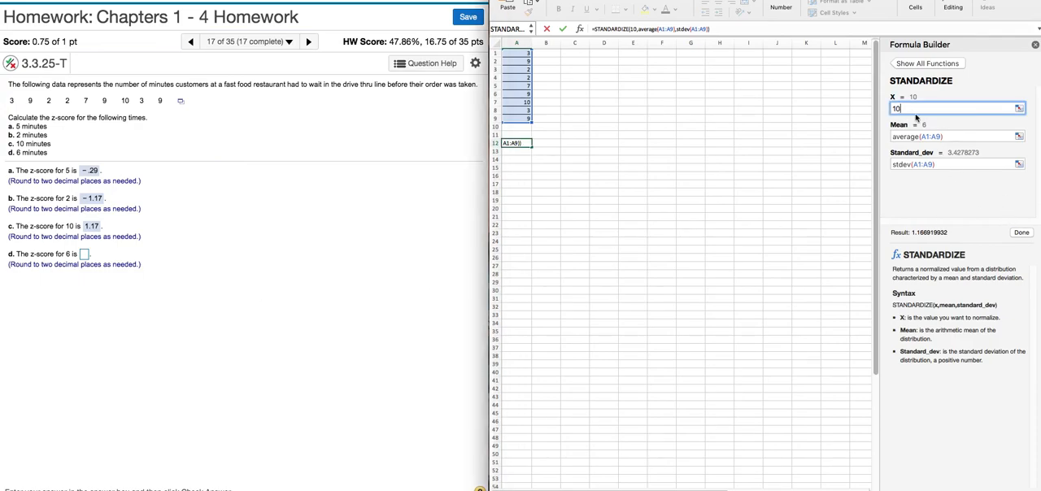
key(BackSpace)
key(BackSpace)
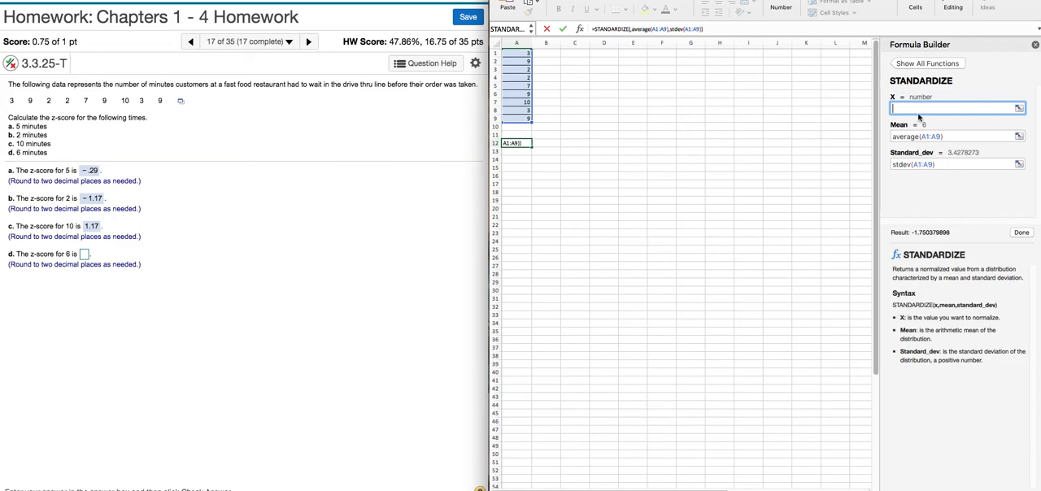
text(6)
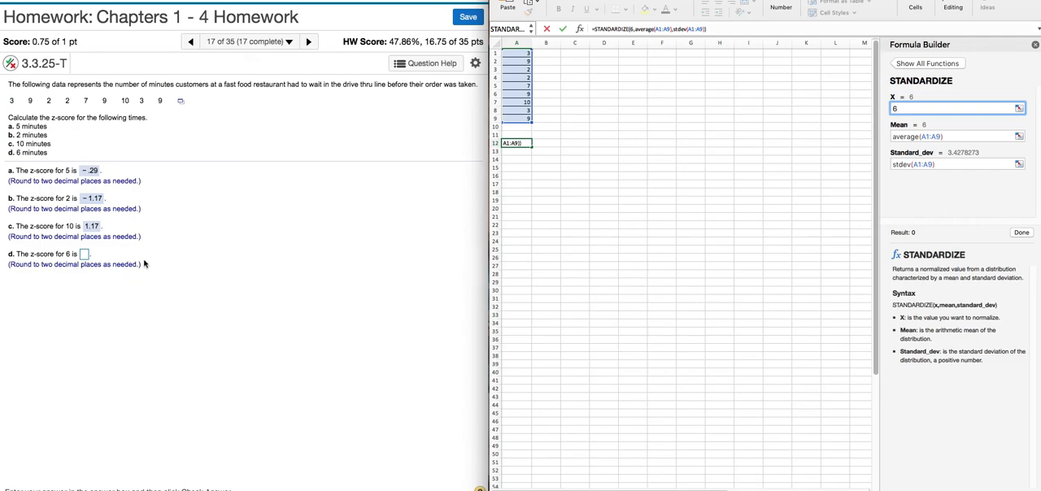
click(84, 255)
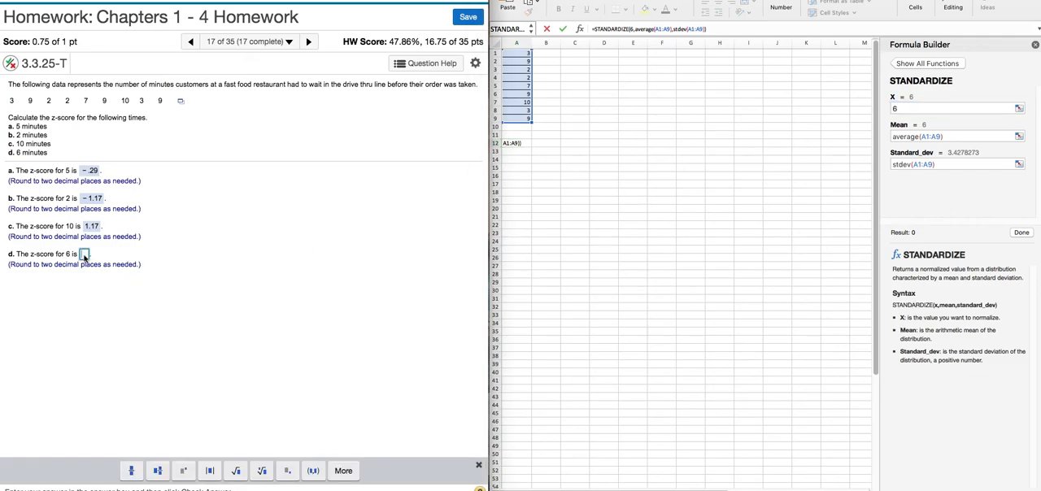